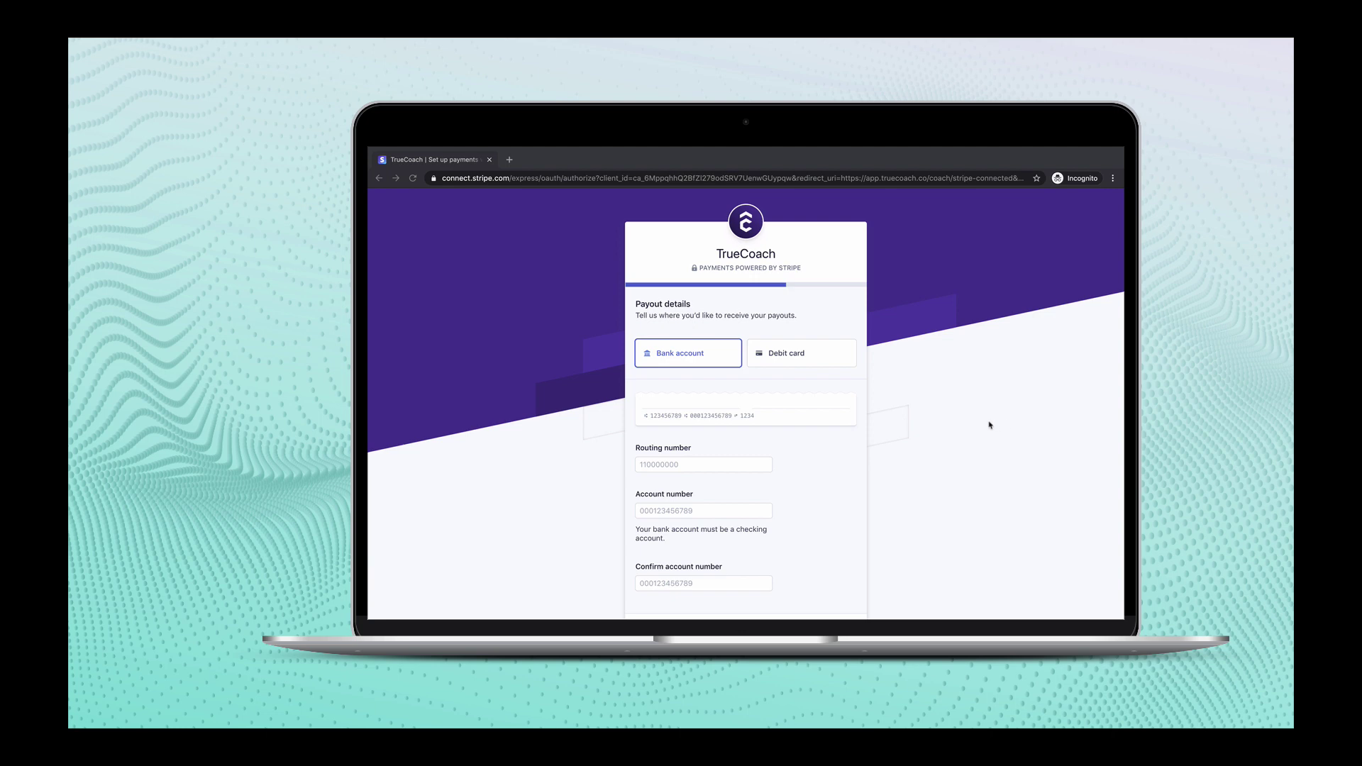
{"action": "scroll", "coordinate": [989, 425], "scroll_direction": "down", "scroll_amount": 2}
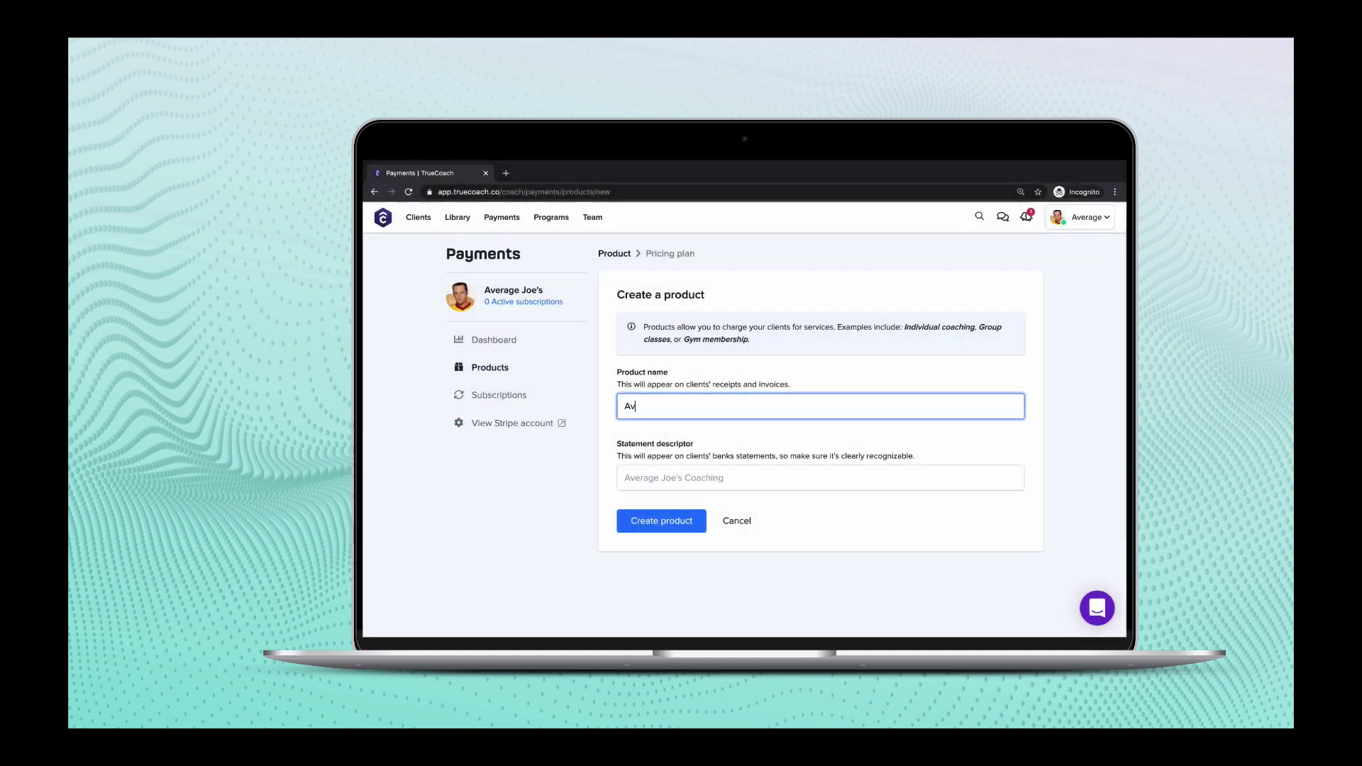
{"action": "type", "text": "erage Joe's "}
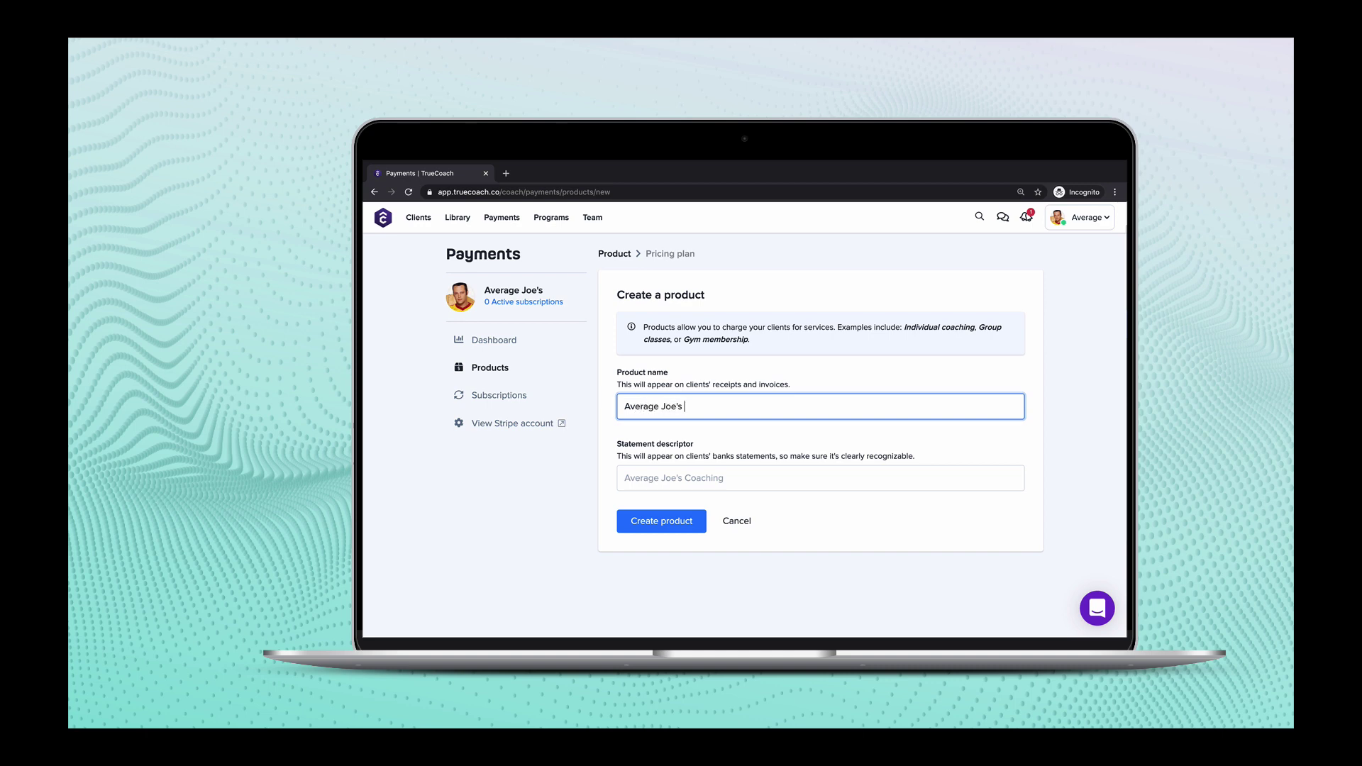
{"action": "type", "text": "Coaching"}
Enter Average Joe's Coaching as the product name and move to the statement descriptor.
{"action": "key", "text": "Tab"}
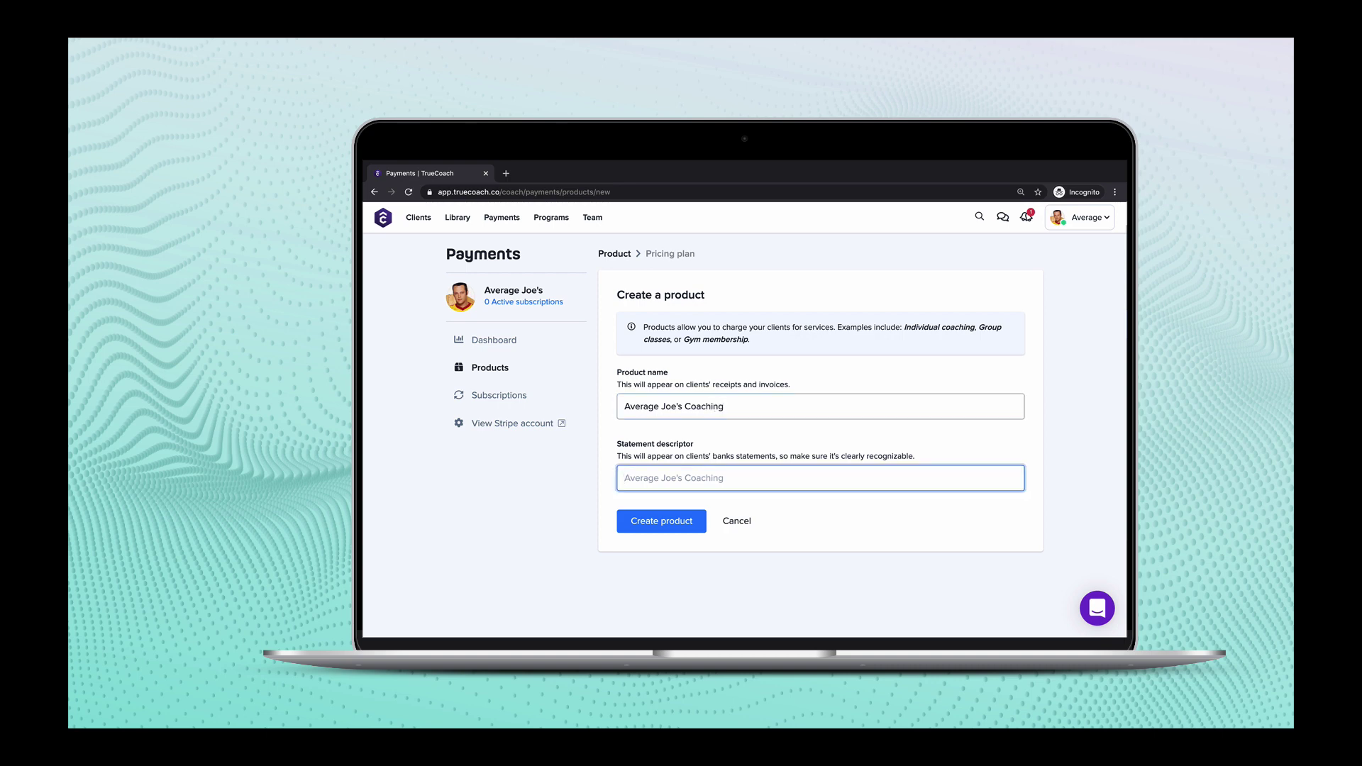
{"action": "type", "text": "Average Joes Coaching"}
Add the Customized Individual Training plan at $200 billed monthly to the product.
{"action": "left_click", "coordinate": [661, 522]}
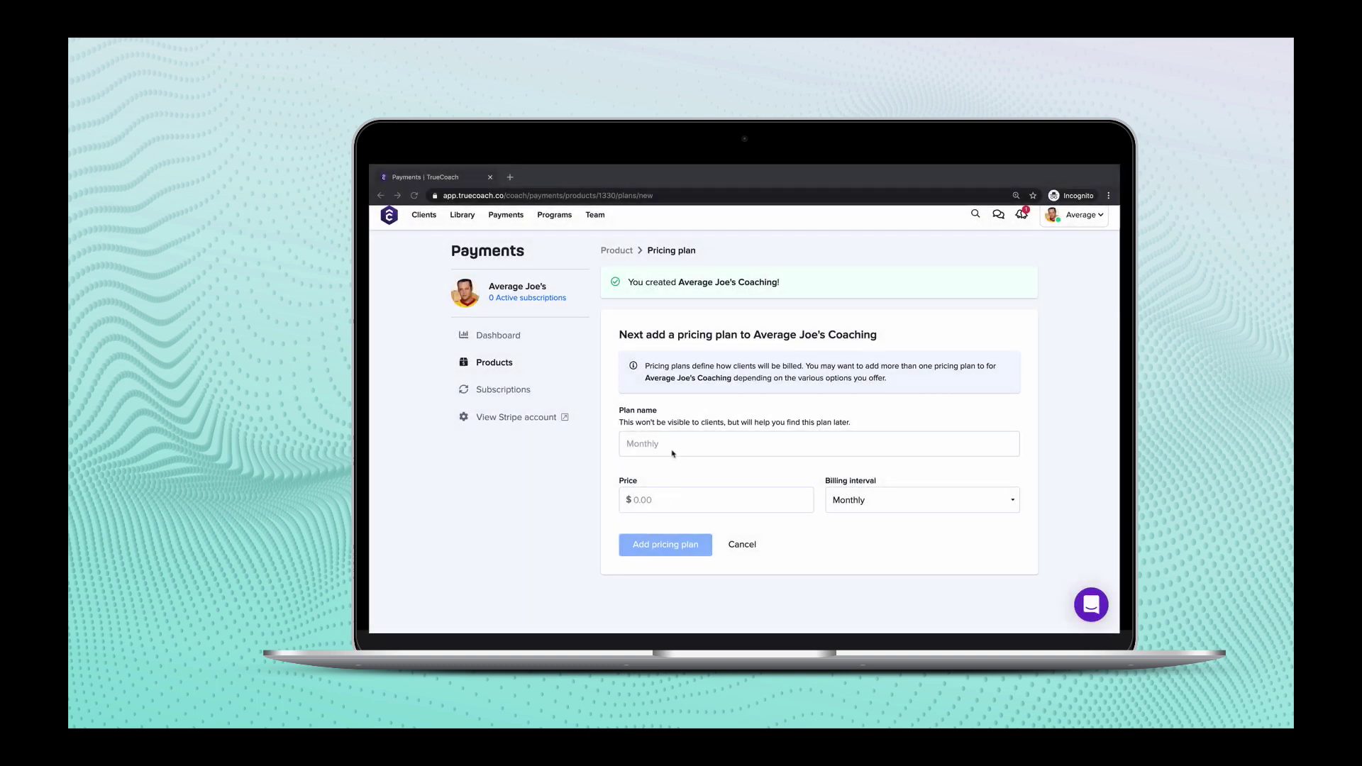
{"action": "left_click", "coordinate": [674, 450]}
{"action": "type", "text": "C"}
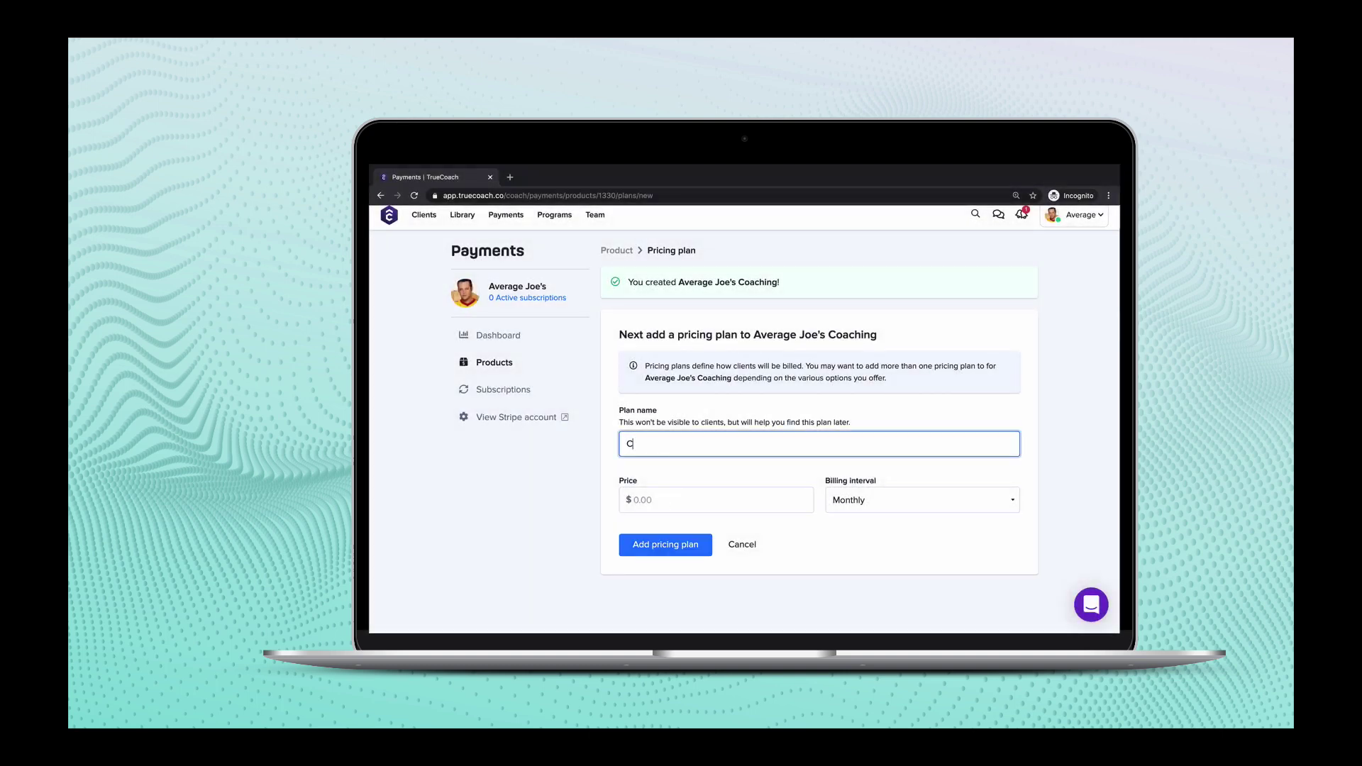
{"action": "type", "text": "ustomized Individual Training"}
{"action": "key", "text": "Tab"}
{"action": "type", "text": "200"}
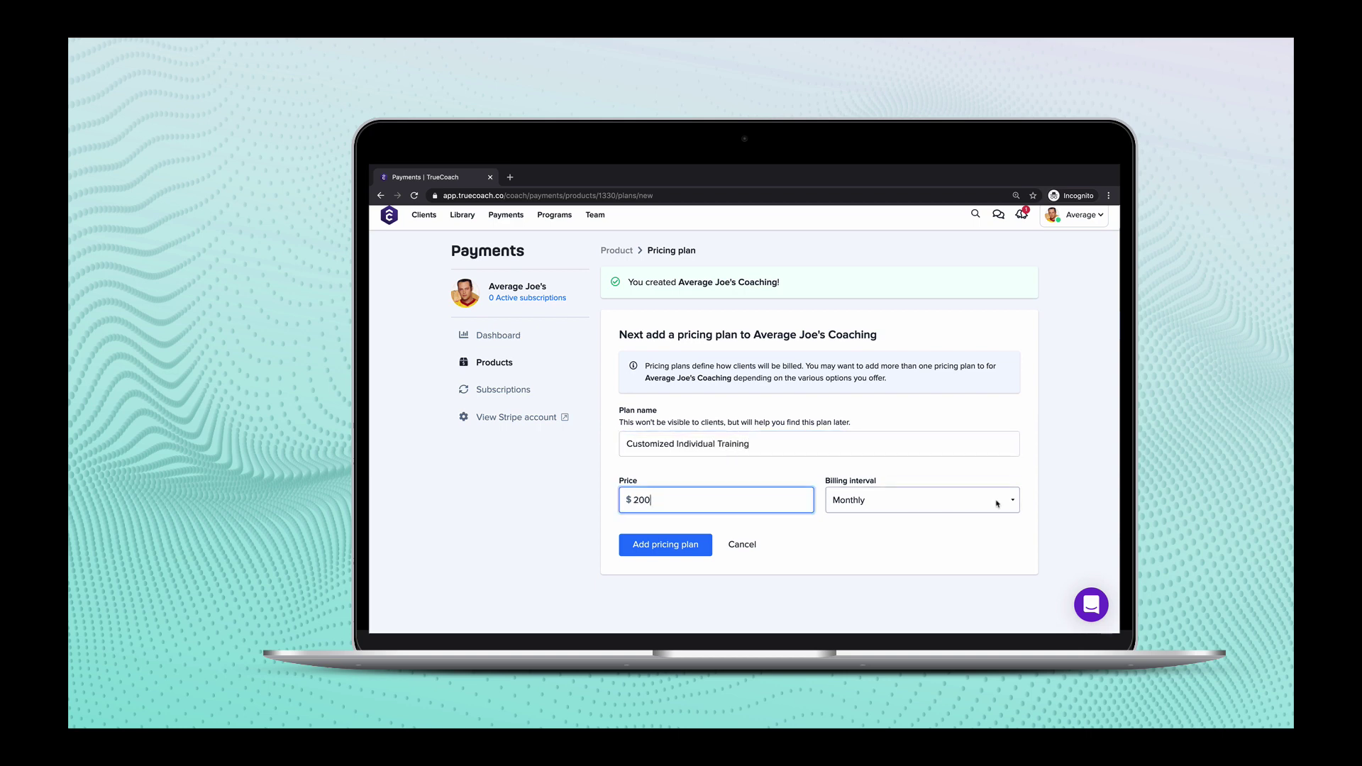
{"action": "left_click", "coordinate": [997, 502]}
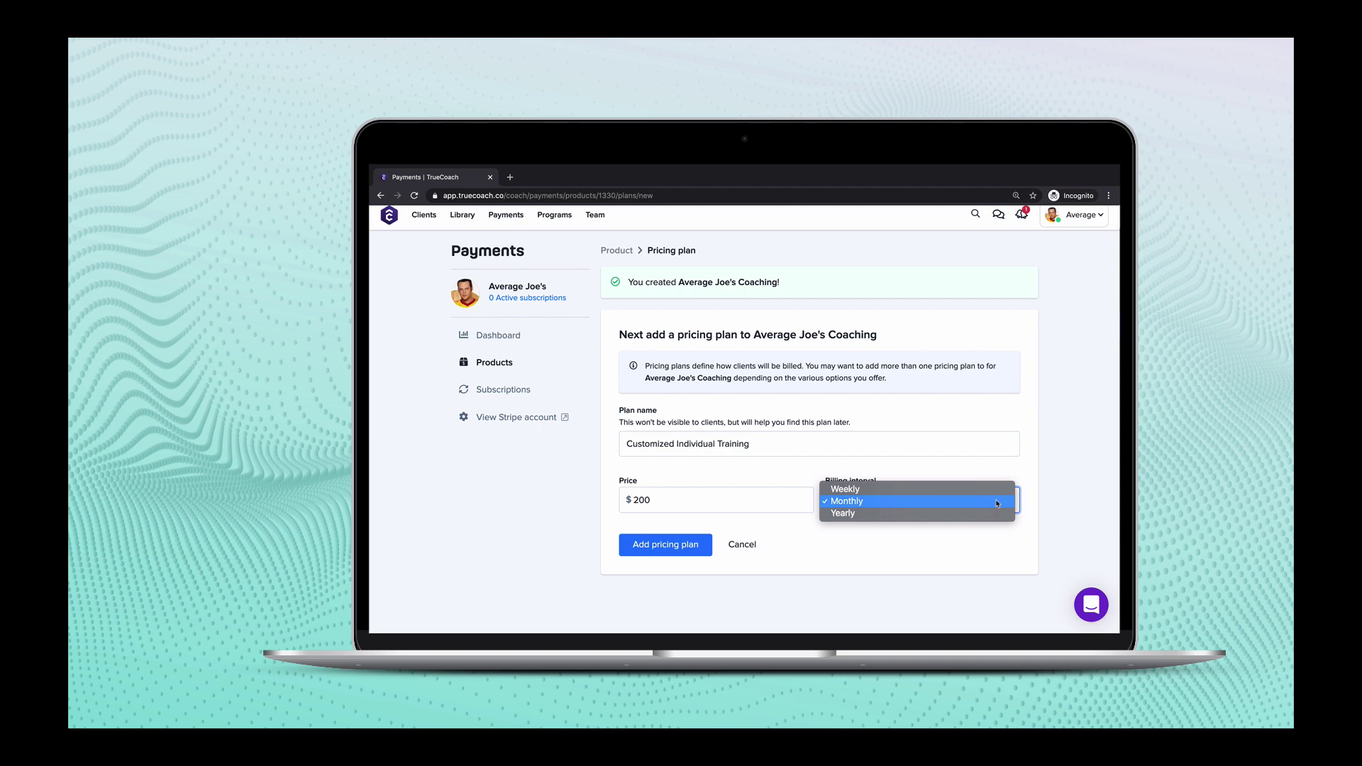
{"action": "left_click", "coordinate": [997, 503]}
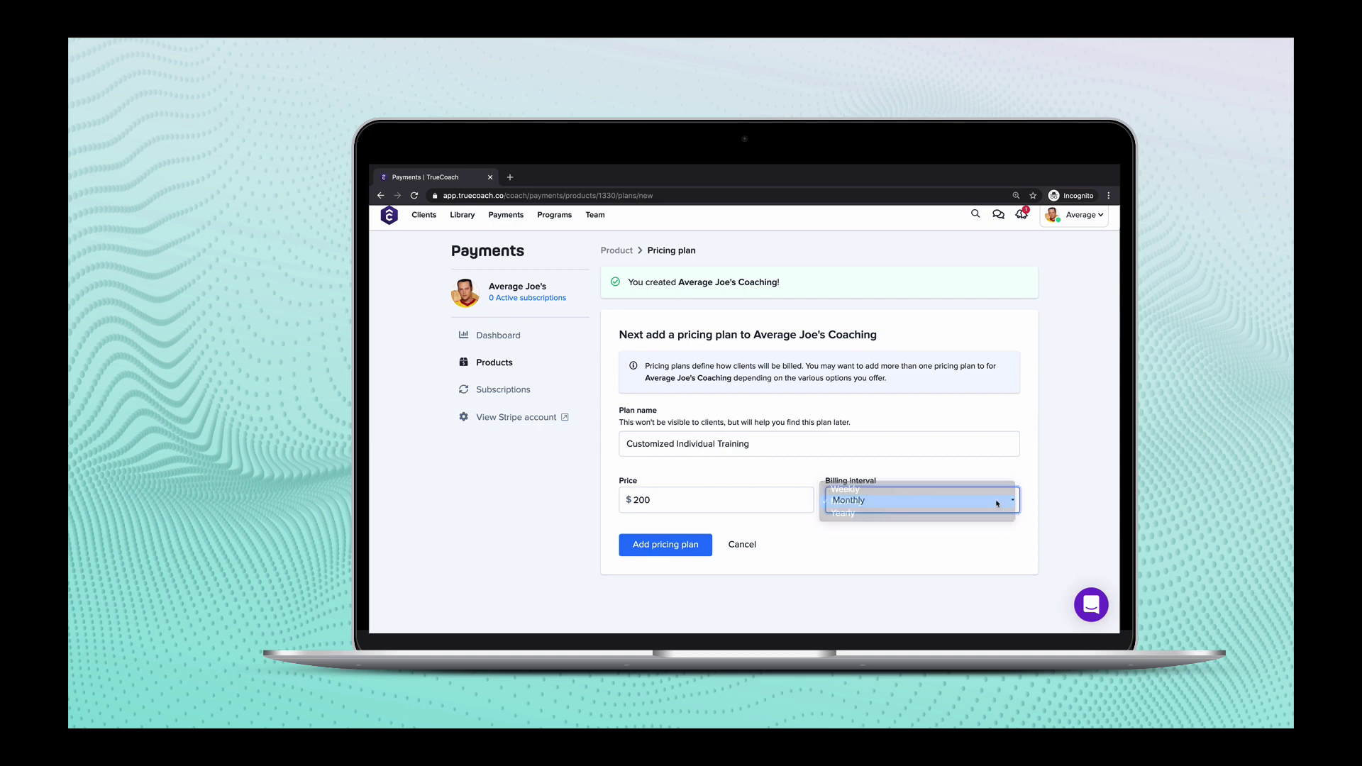
{"action": "left_click", "coordinate": [668, 545]}
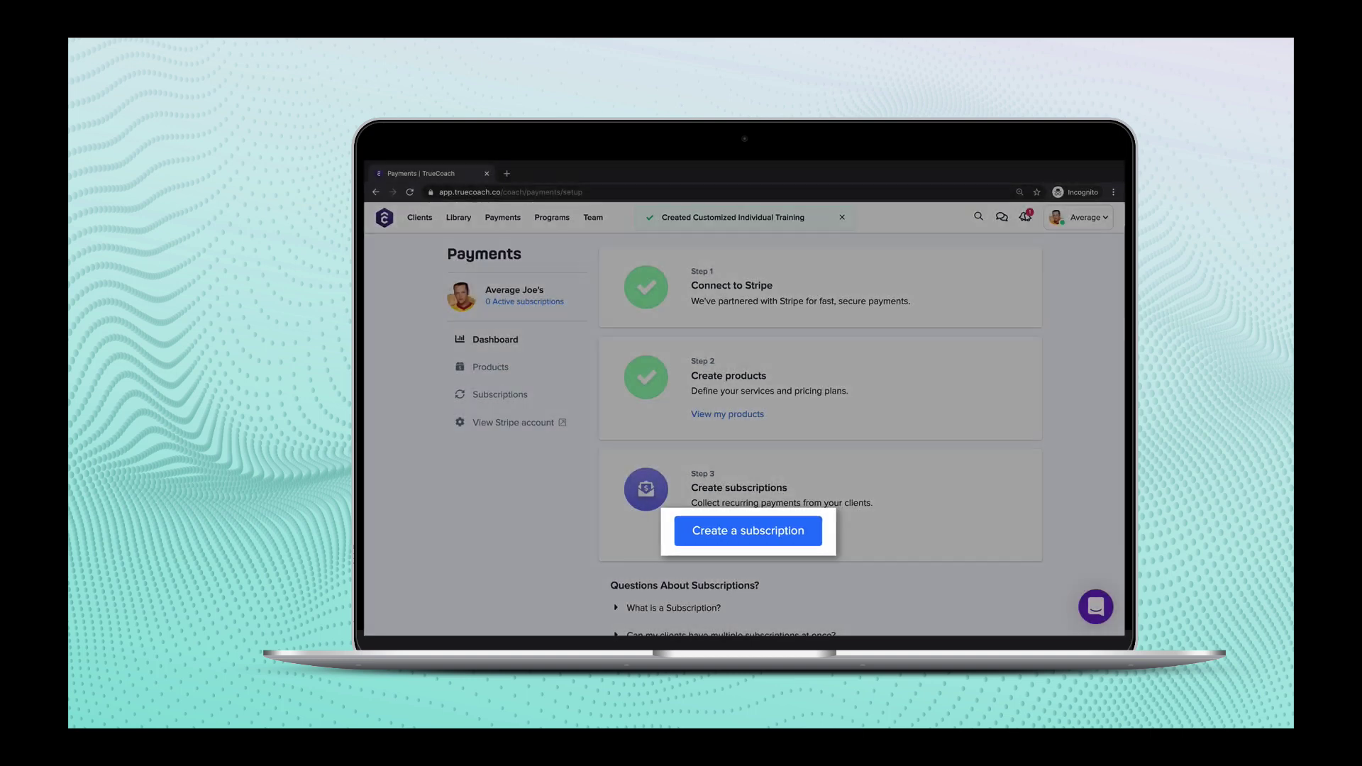
{"action": "left_click", "coordinate": [748, 529]}
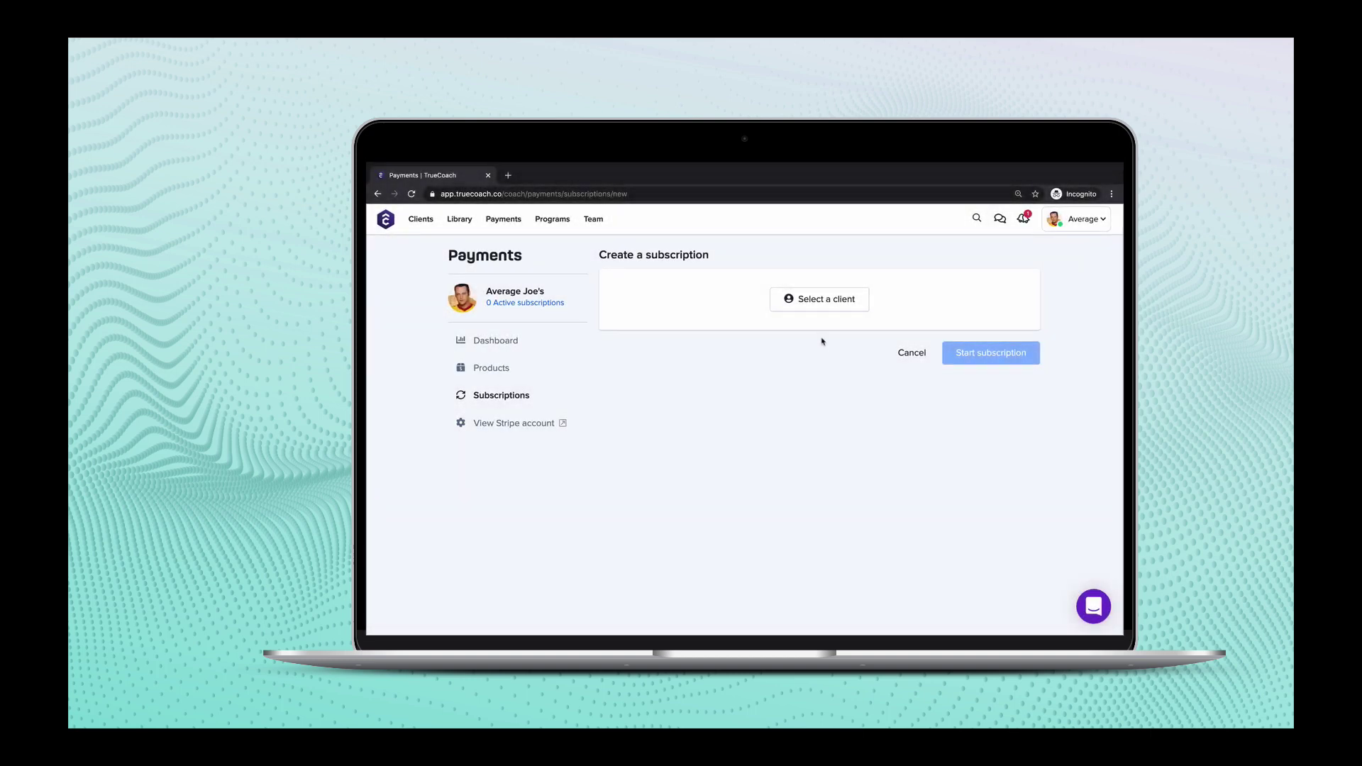
{"action": "left_click", "coordinate": [821, 298]}
{"action": "left_click", "coordinate": [821, 343]}
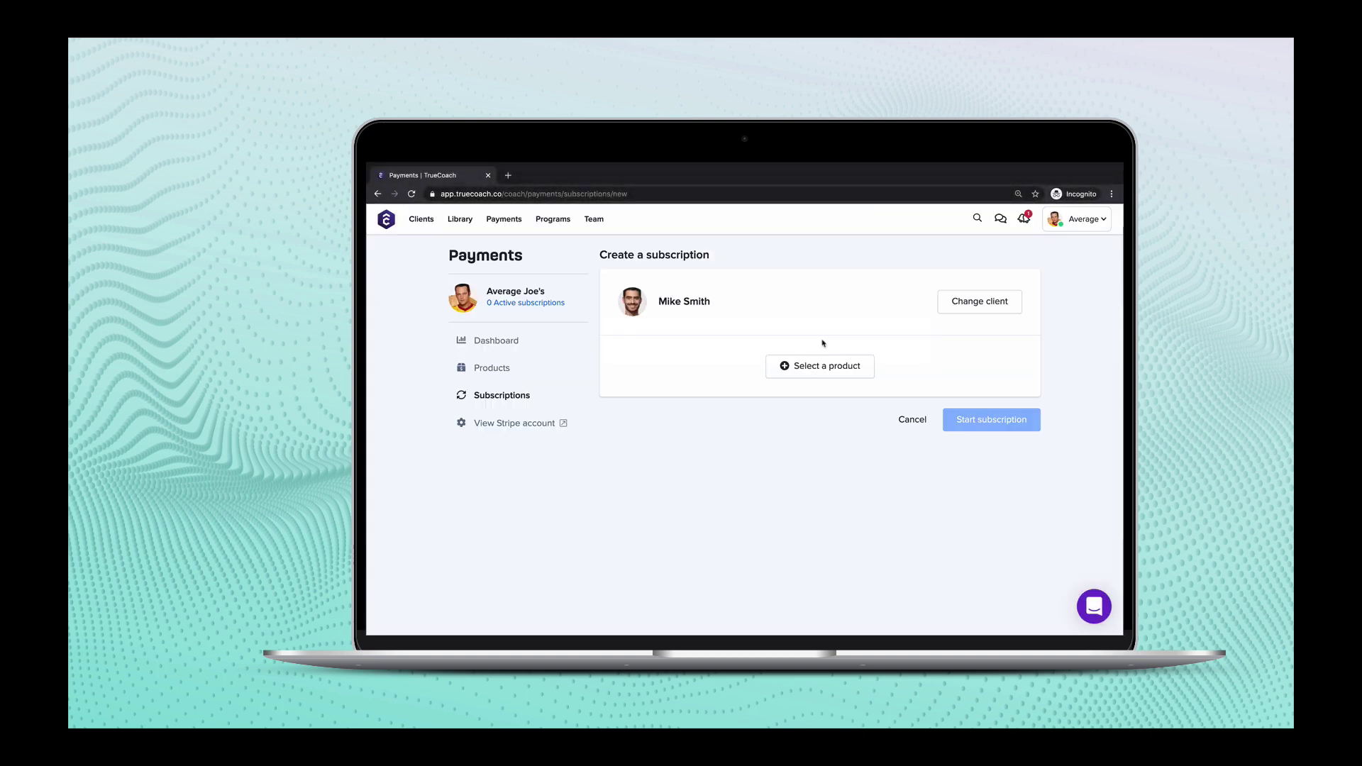
{"action": "left_click", "coordinate": [821, 367]}
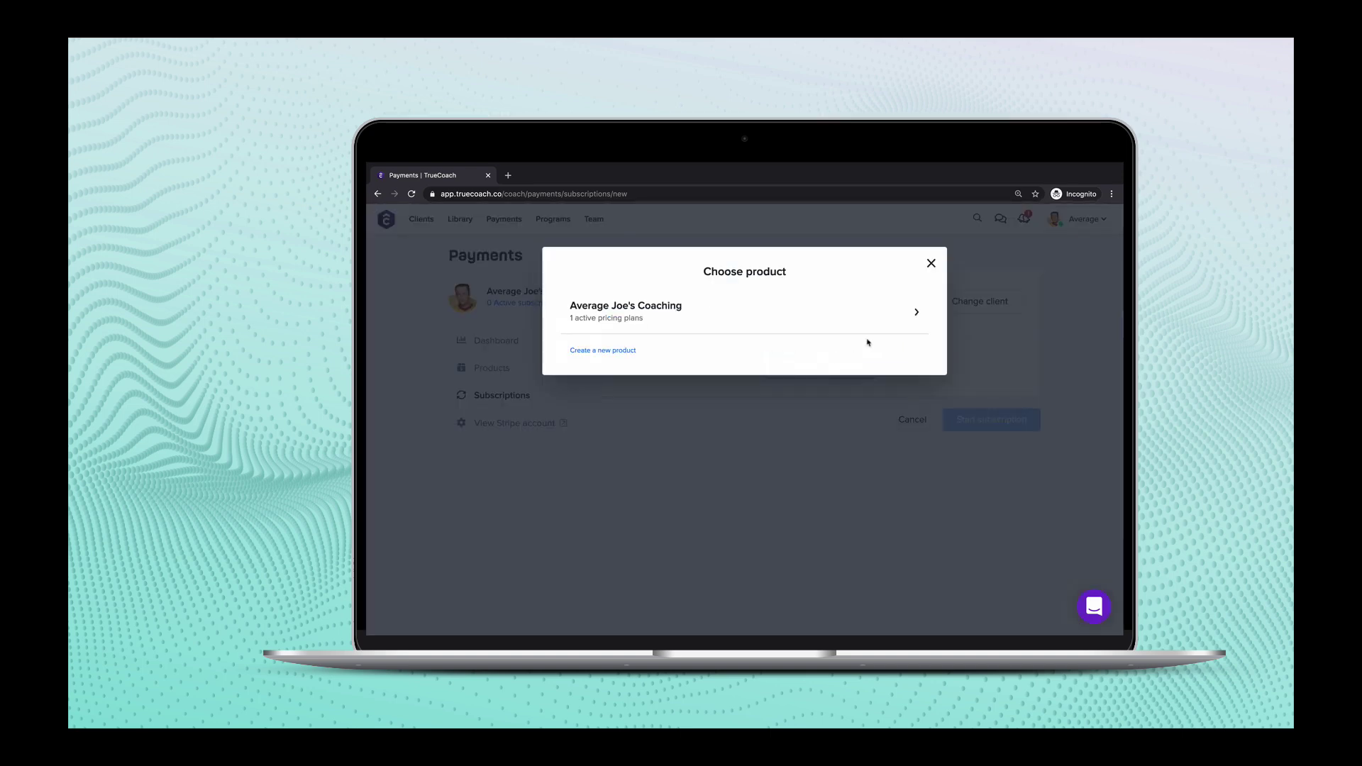
{"action": "left_click", "coordinate": [916, 315]}
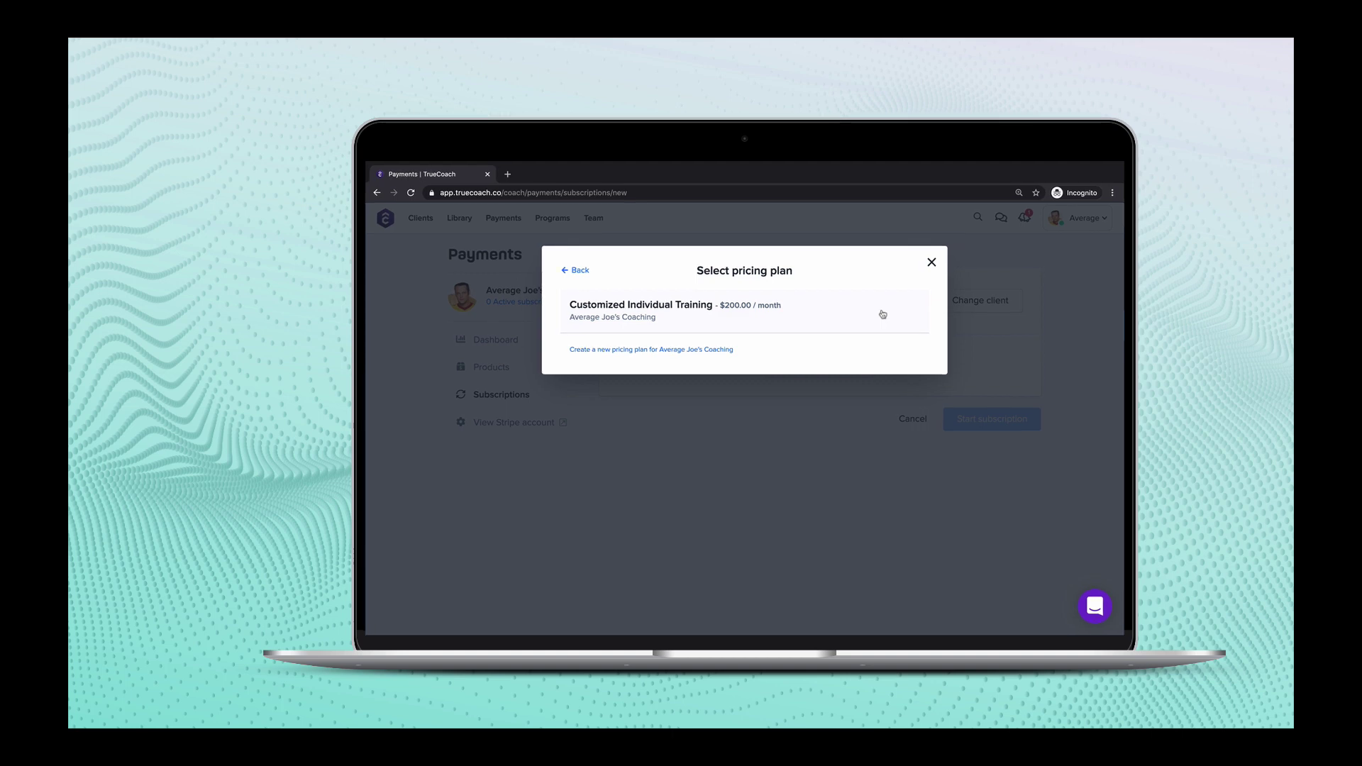
{"action": "left_click", "coordinate": [883, 314]}
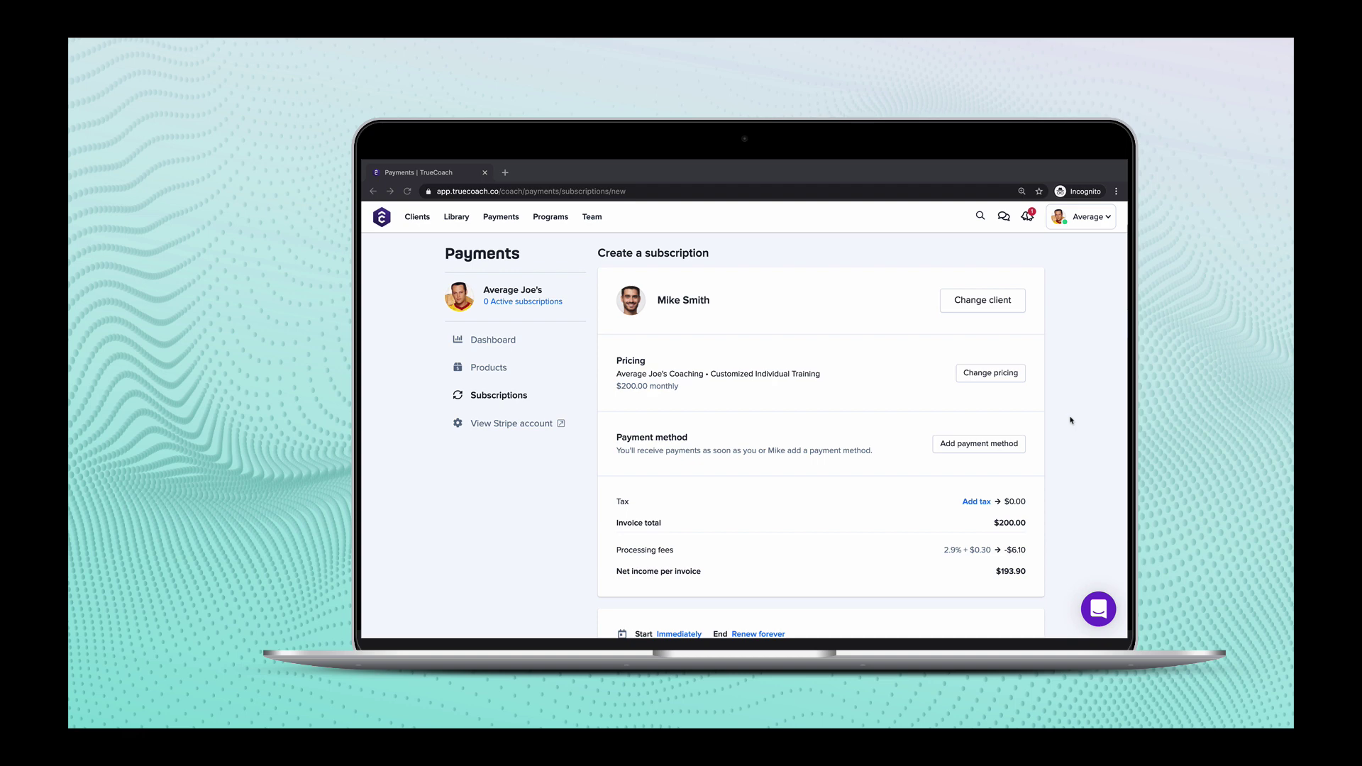
{"action": "scroll", "coordinate": [1071, 420], "scroll_direction": "down", "scroll_amount": 2}
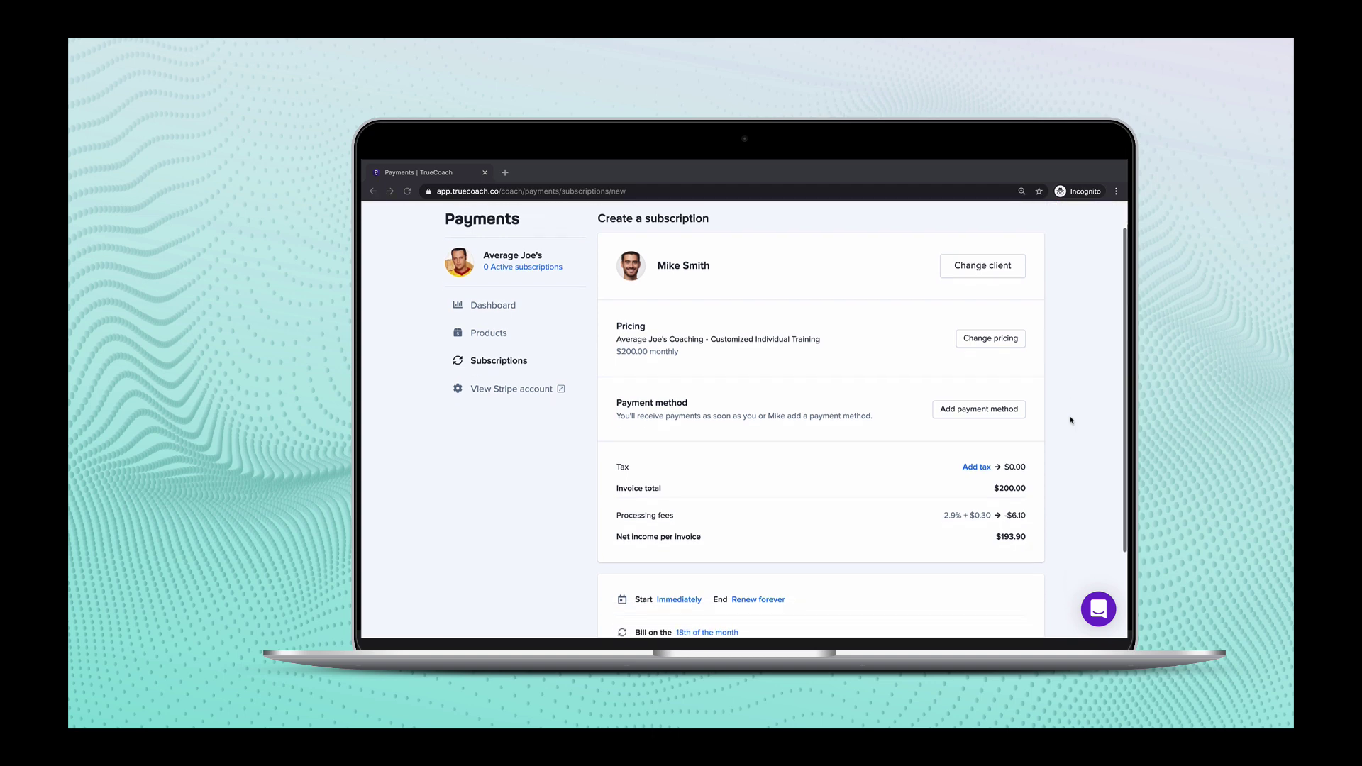
{"action": "scroll", "coordinate": [1071, 420], "scroll_direction": "down", "scroll_amount": 1}
{"action": "scroll", "coordinate": [1072, 420], "scroll_direction": "down", "scroll_amount": 1}
{"action": "scroll", "coordinate": [1070, 421], "scroll_direction": "down", "scroll_amount": 1}
{"action": "scroll", "coordinate": [1071, 420], "scroll_direction": "down", "scroll_amount": 1}
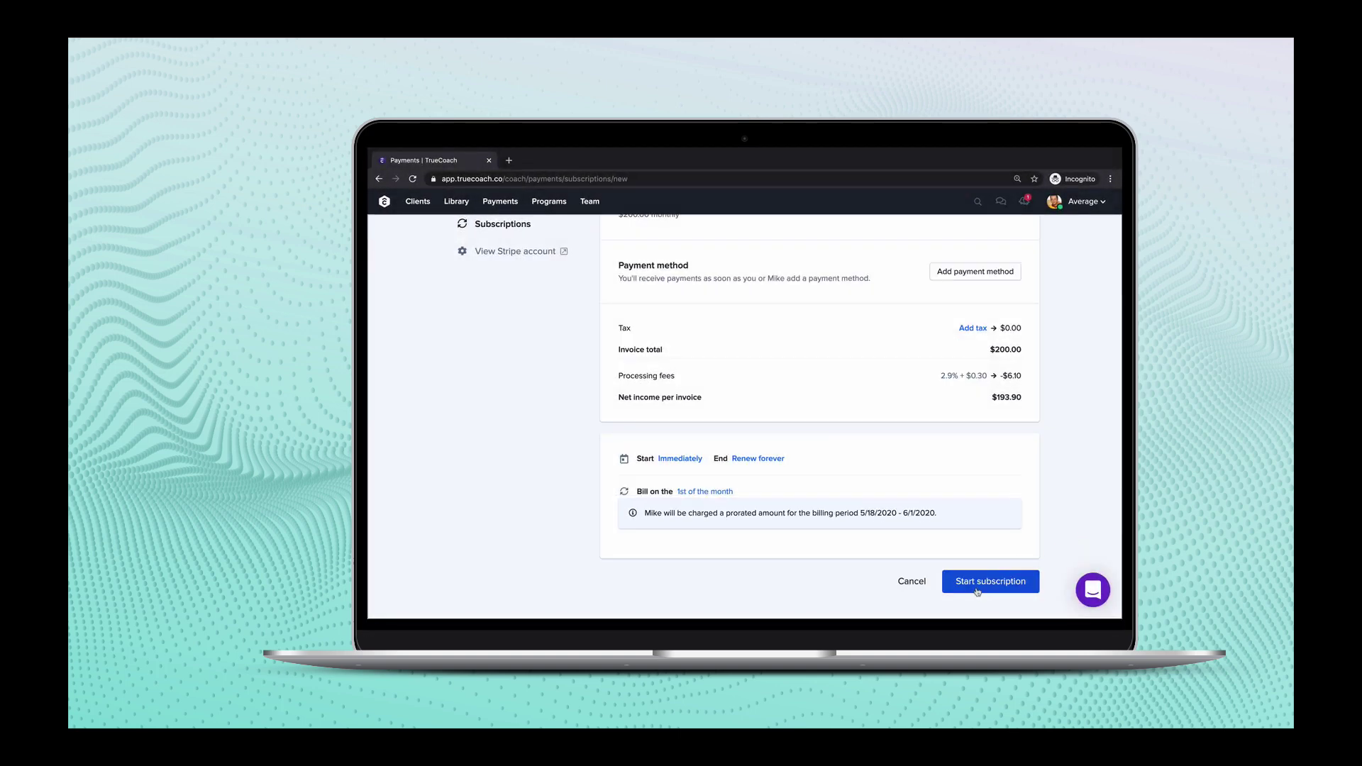
{"action": "left_click", "coordinate": [980, 588]}
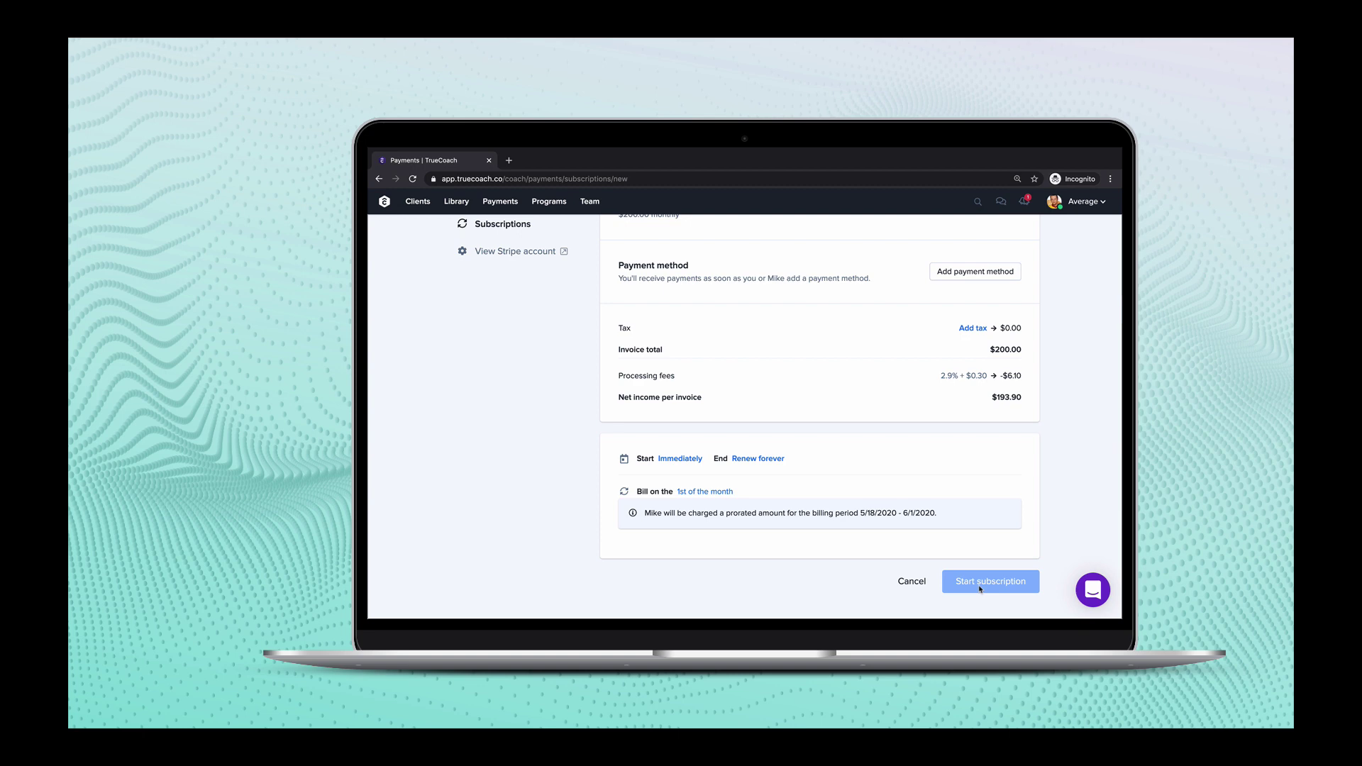